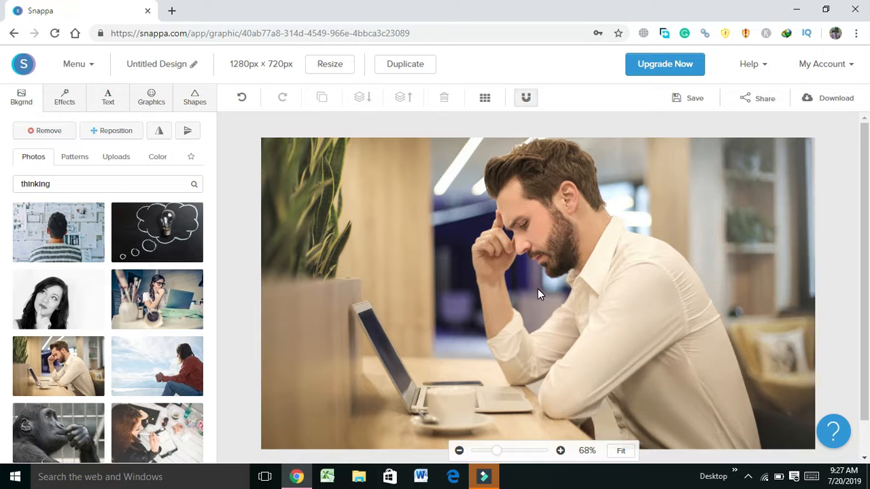
Darken the background photo of the man at the laptop to 41
click(70, 109)
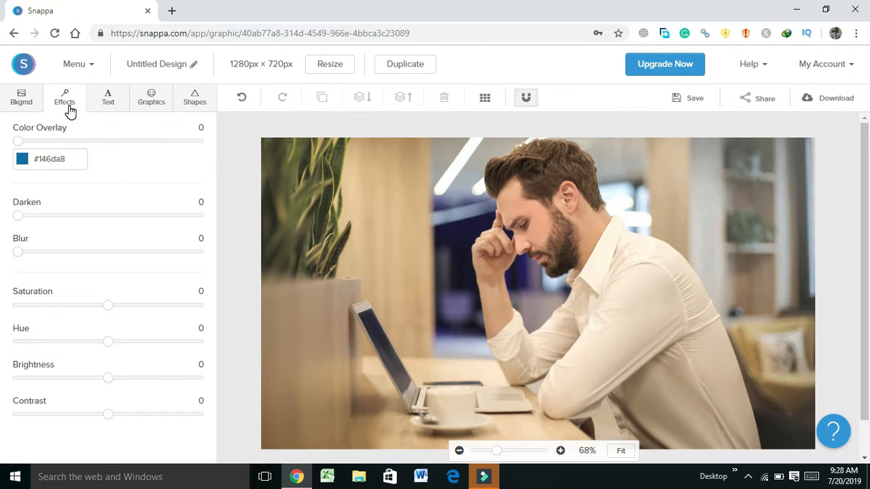
drag(21, 224, 94, 220)
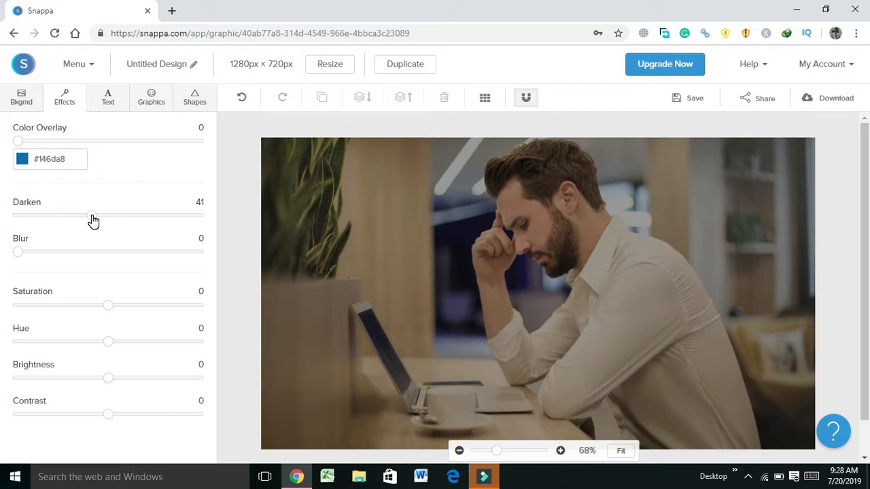
Add a heading text to the thumbnail and colour it white
click(107, 99)
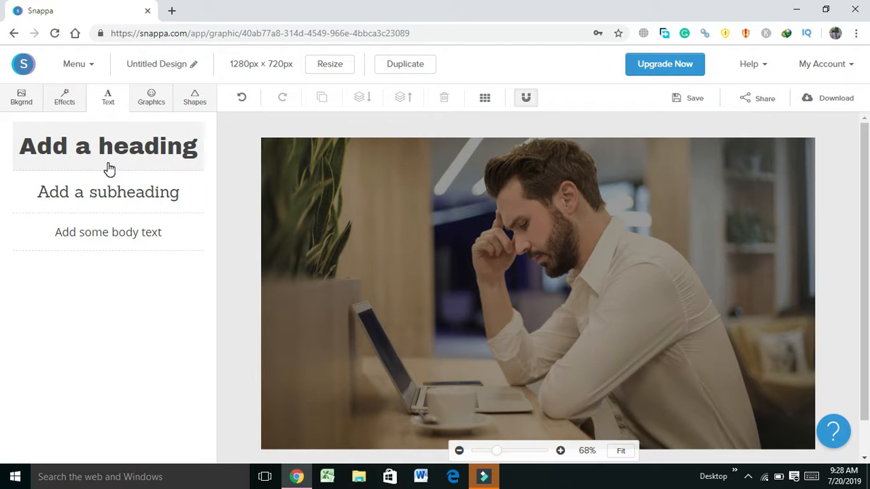
click(132, 164)
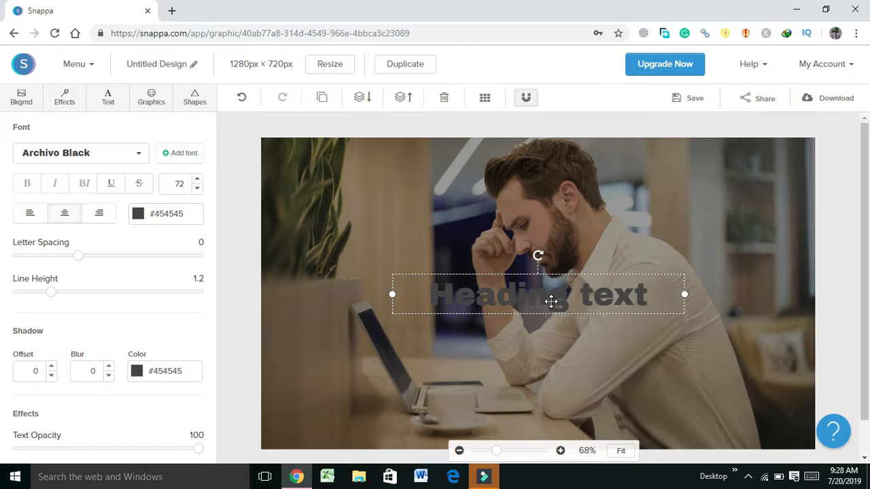
double_click(551, 301)
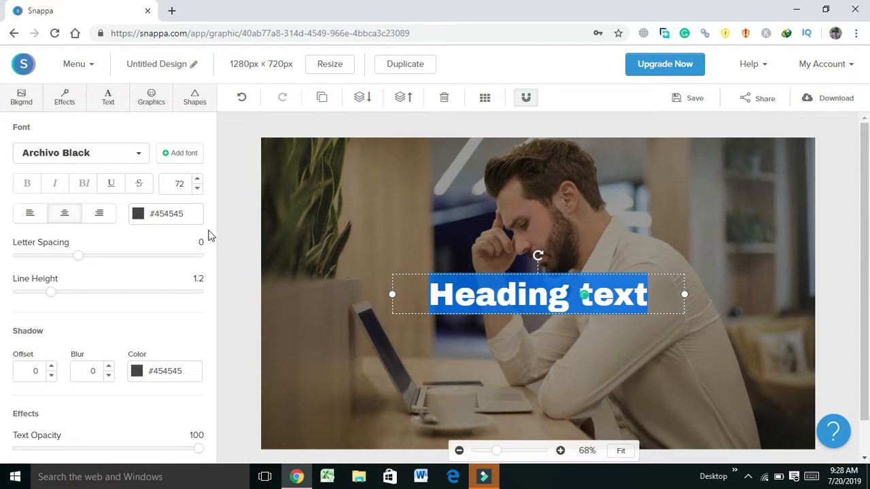
click(138, 215)
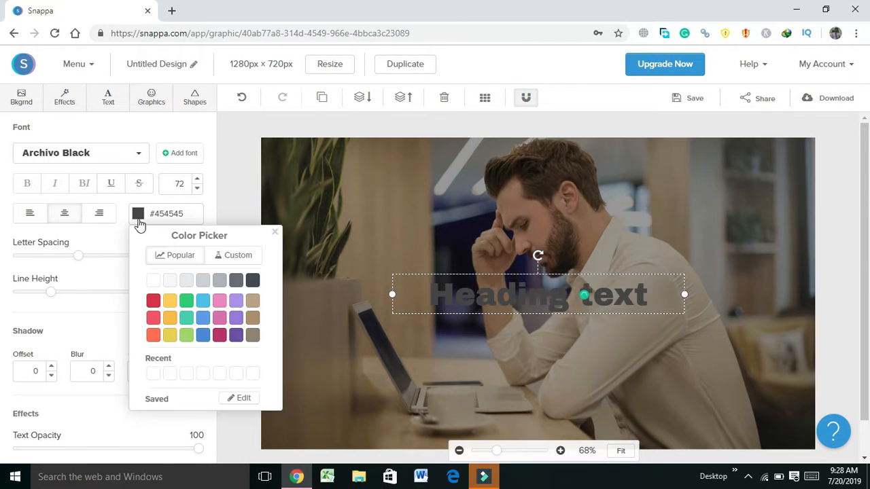
click(154, 286)
click(486, 341)
Move the heading beside the man, over the plant area, and reduce its font size to 53
drag(503, 305, 344, 255)
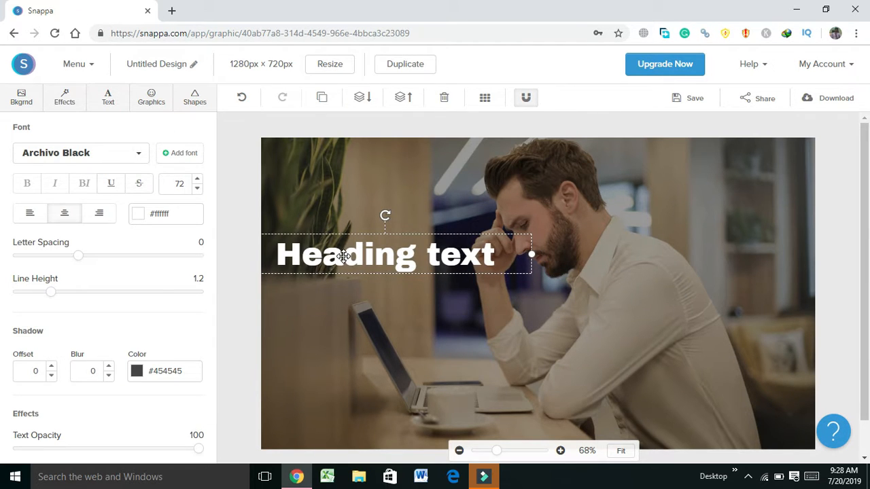
double_click(344, 255)
click(198, 191)
click(197, 191)
click(197, 191)
click(197, 191)
click(198, 191)
click(197, 191)
click(198, 191)
click(198, 191)
click(197, 191)
click(197, 191)
click(198, 190)
click(198, 191)
click(198, 191)
click(198, 179)
click(412, 335)
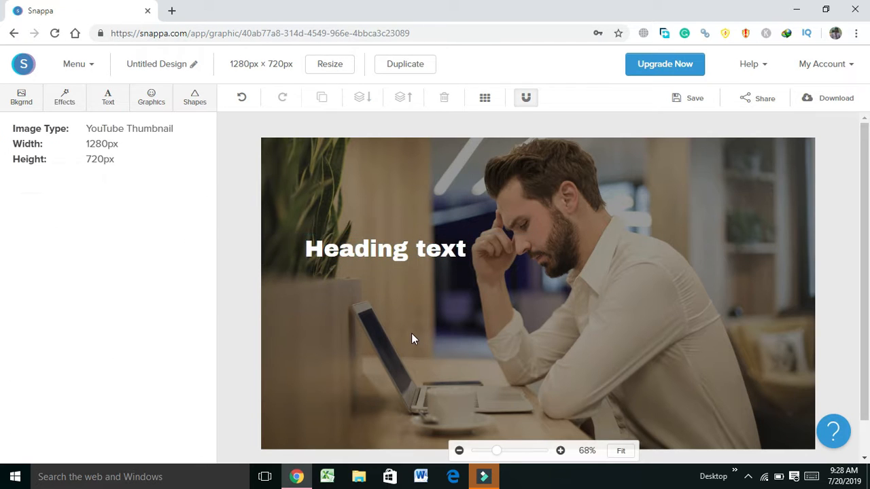
Replace the heading's placeholder text with "HOW TO VIRAL VIDEOS ON YOUTUBE"
click(408, 258)
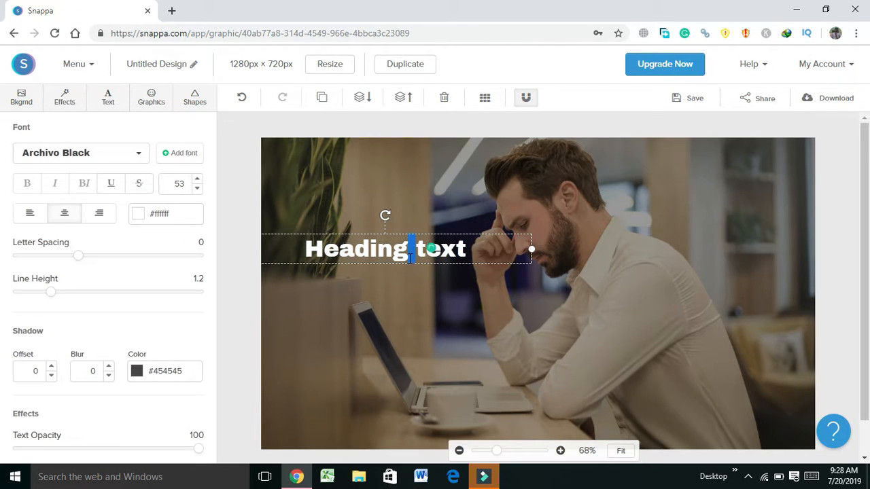
triple_click(409, 257)
text(HO)
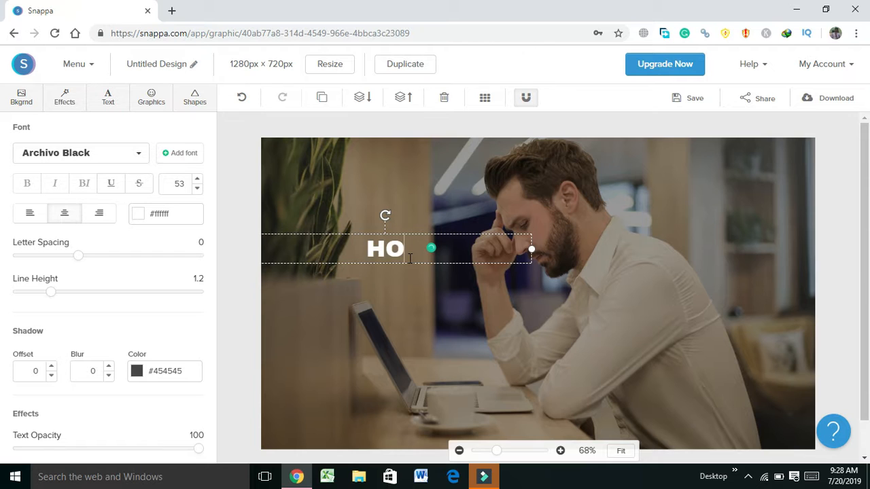
text(W TO VIR)
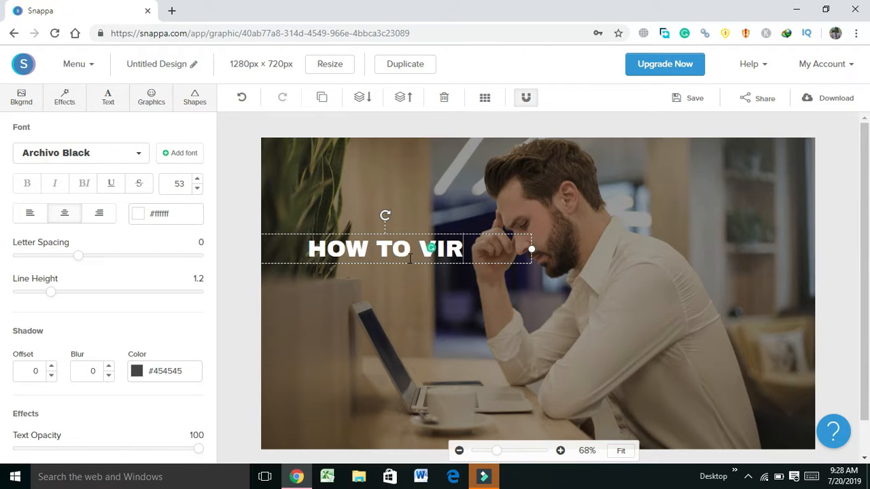
text(AL VIDEOS)
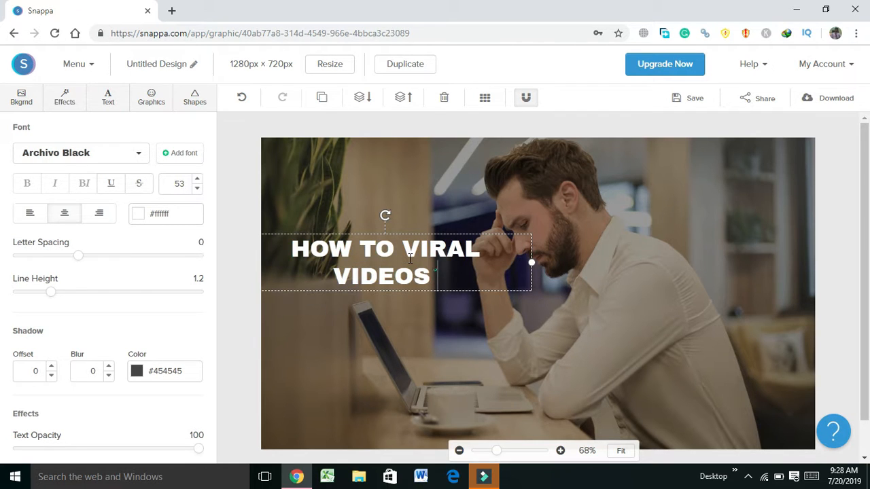
text( ON T)
key(BackSpace)
text(YO)
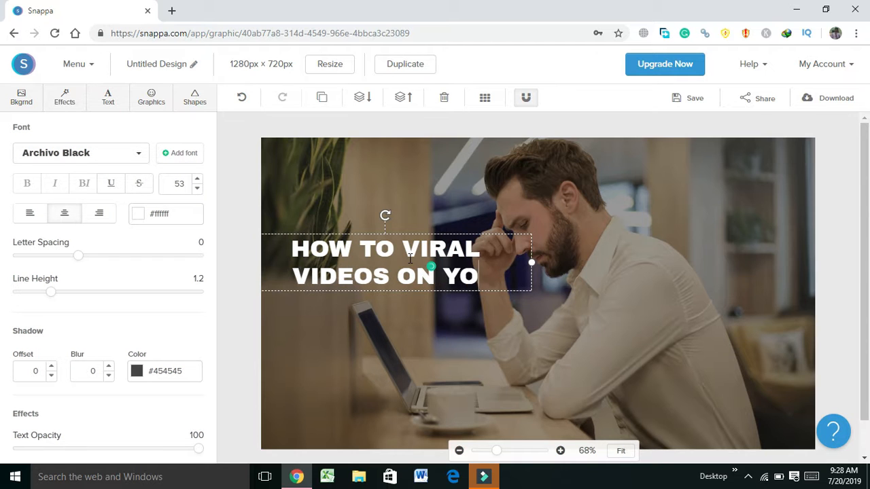
text(UTUBE)
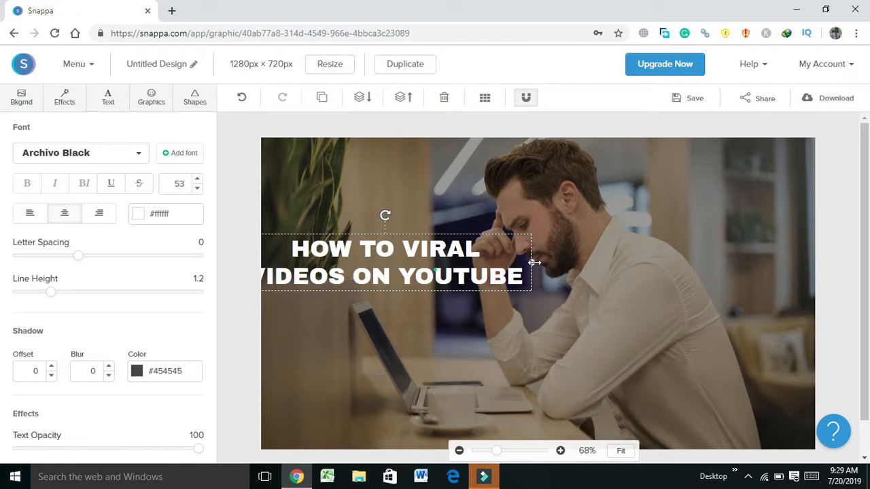
Narrow the heading's text box so it wraps onto three lines, and shift it slightly up and left
drag(532, 263, 510, 262)
click(434, 365)
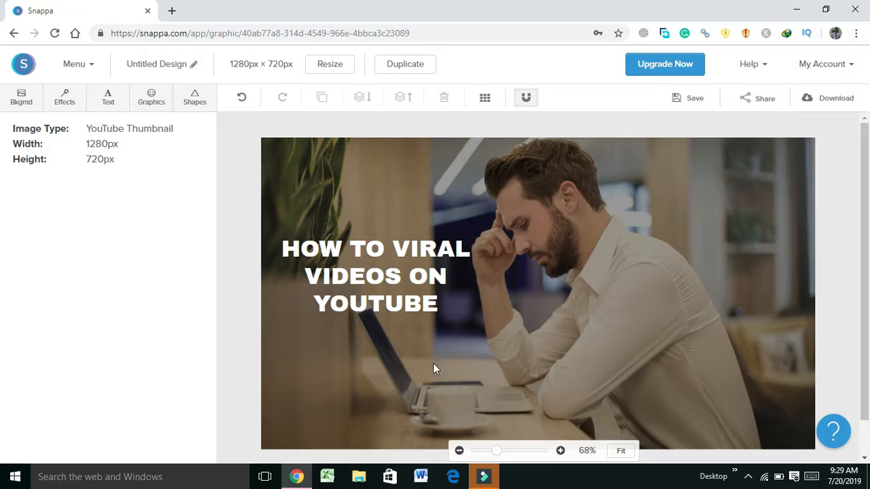
drag(402, 273, 395, 265)
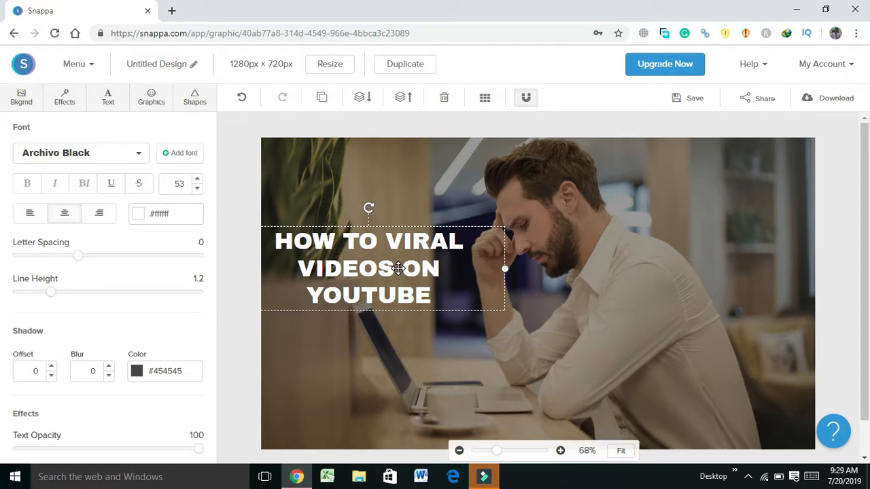
click(415, 338)
Give the heading a text shadow with an offset of 4
click(384, 256)
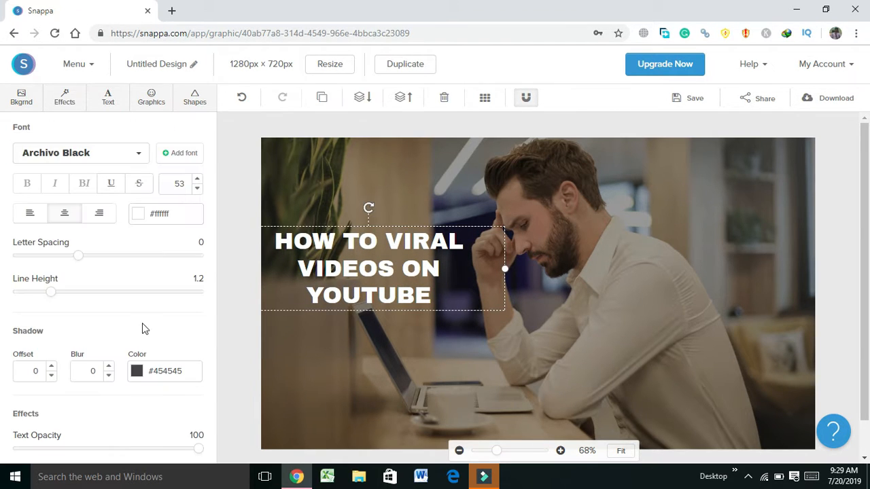
click(53, 367)
click(53, 367)
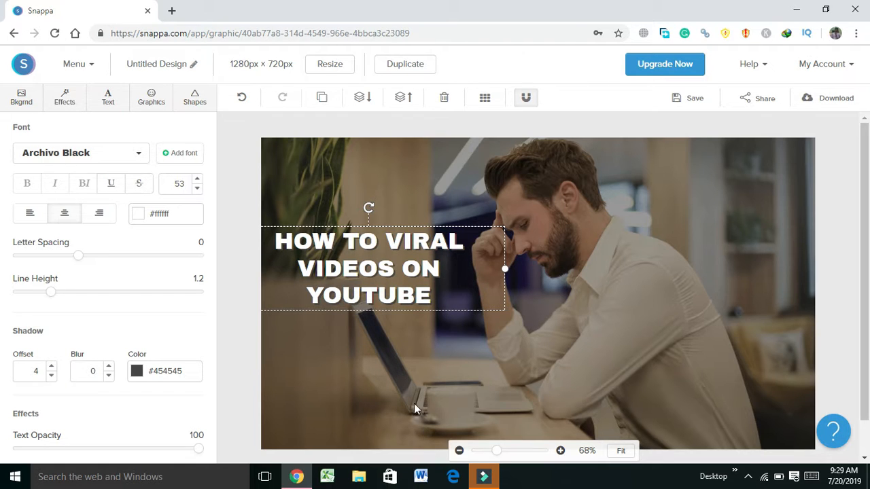
click(52, 368)
click(51, 367)
click(51, 367)
click(52, 368)
click(51, 376)
click(51, 376)
click(51, 376)
click(401, 371)
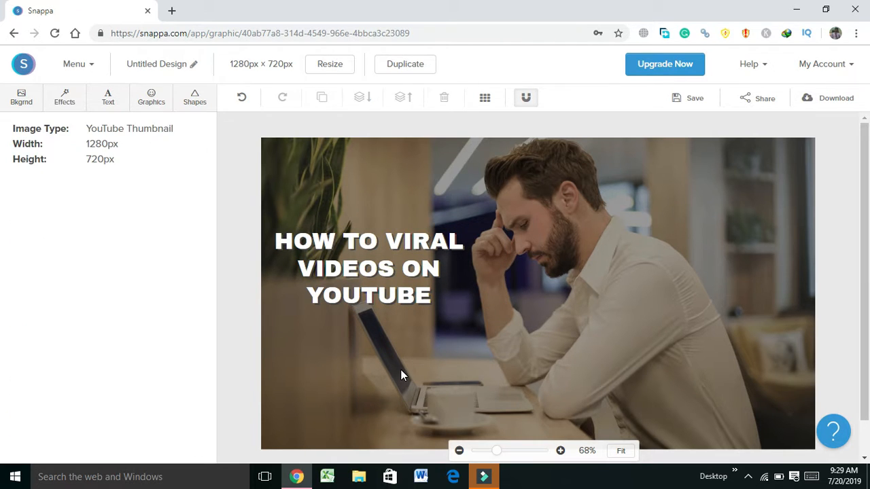
Add a white subheading and place it directly beneath the heading
click(109, 98)
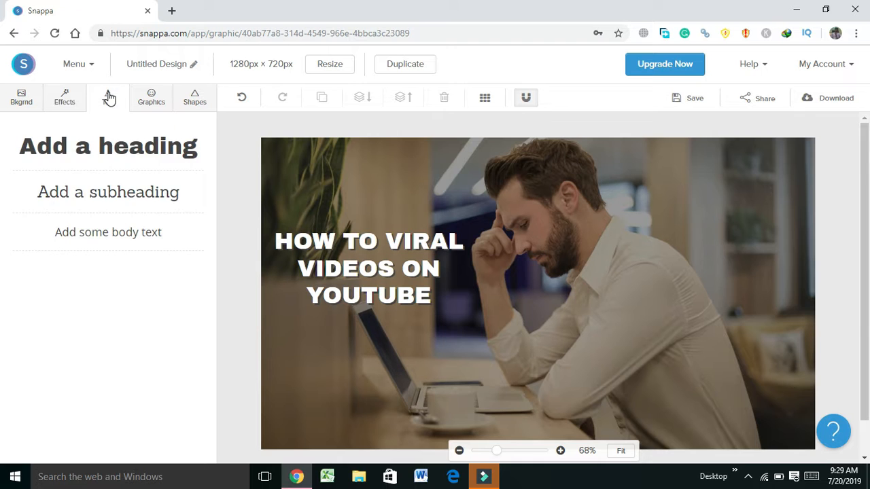
click(139, 192)
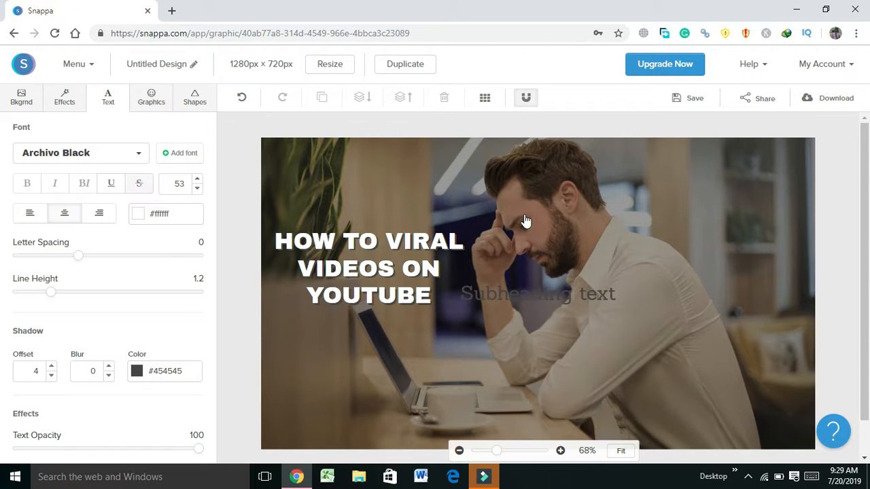
double_click(534, 289)
click(138, 214)
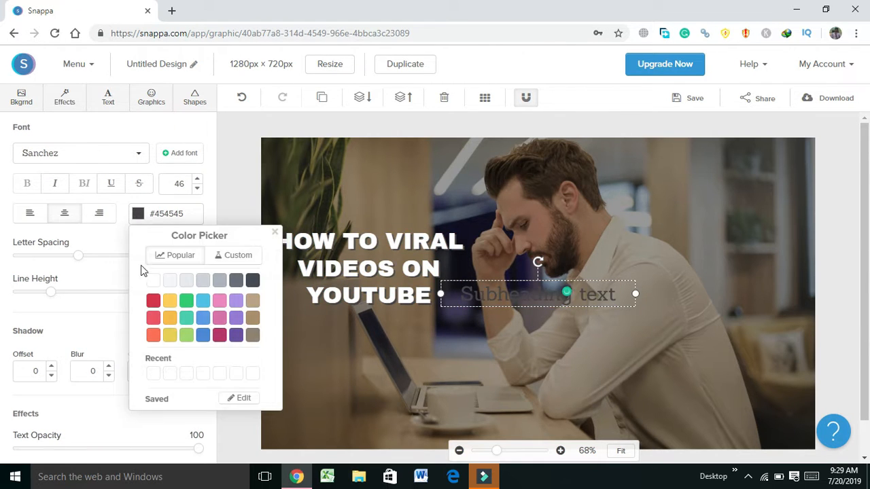
click(151, 284)
click(414, 353)
drag(574, 296, 405, 331)
click(403, 393)
Replace the subheading's placeholder text with "100% Guaranteed" and nudge it slightly closer to the heading
click(398, 340)
double_click(398, 334)
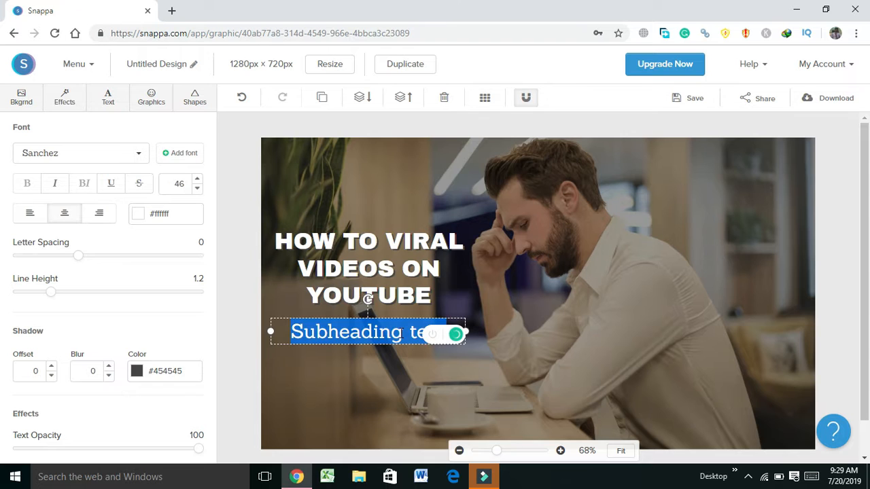
text(100%)
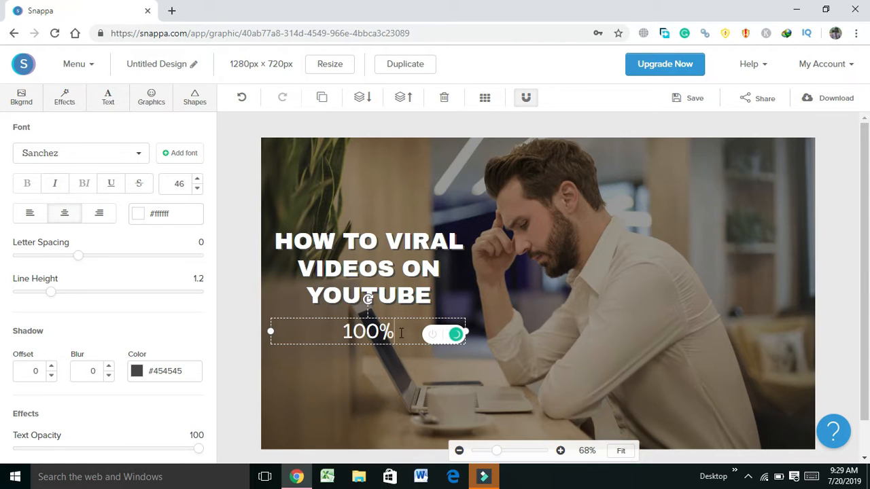
text( g)
key(BackSpace)
text(Guar)
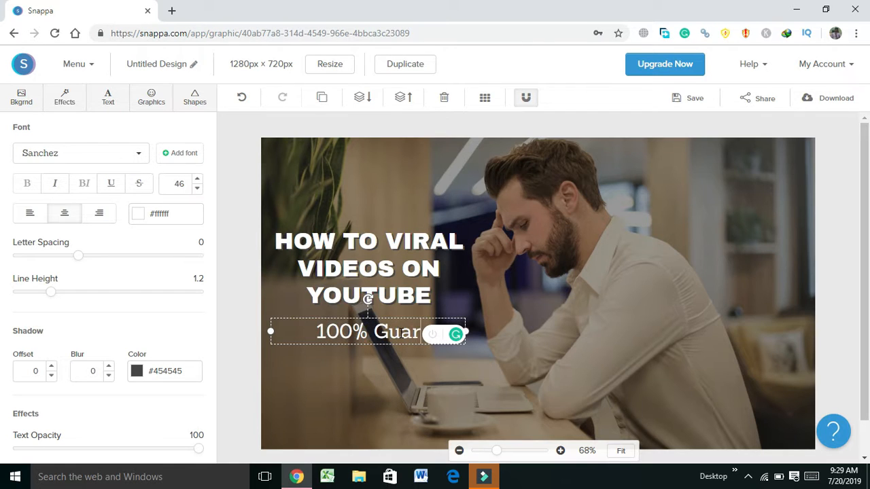
text(anteed)
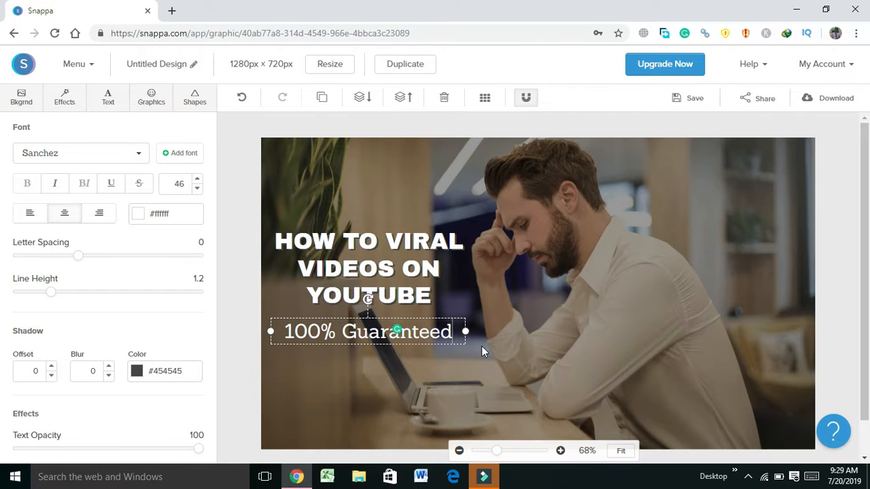
click(424, 380)
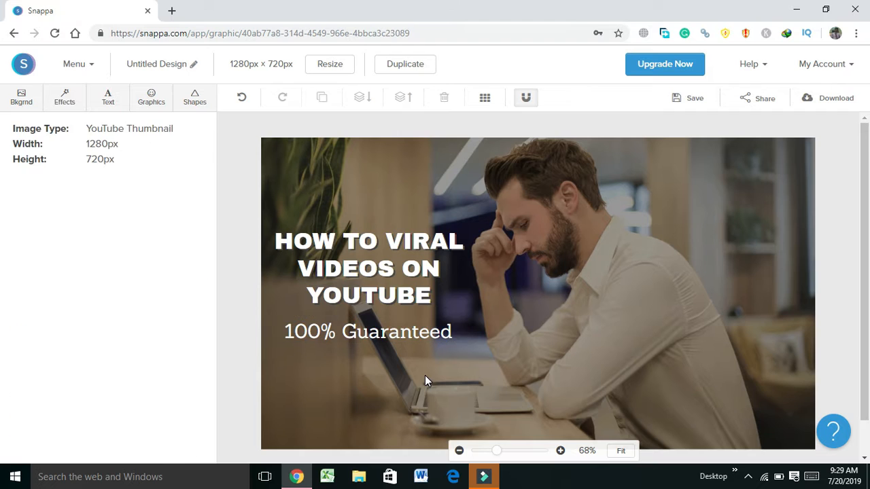
click(406, 332)
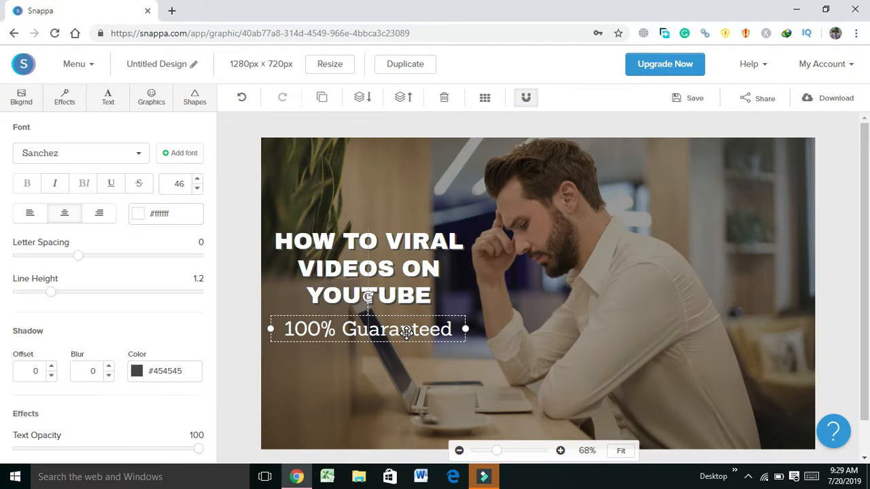
click(409, 368)
Search the icon library for "youtube" and insert the solid orange-red play-button icon
click(143, 102)
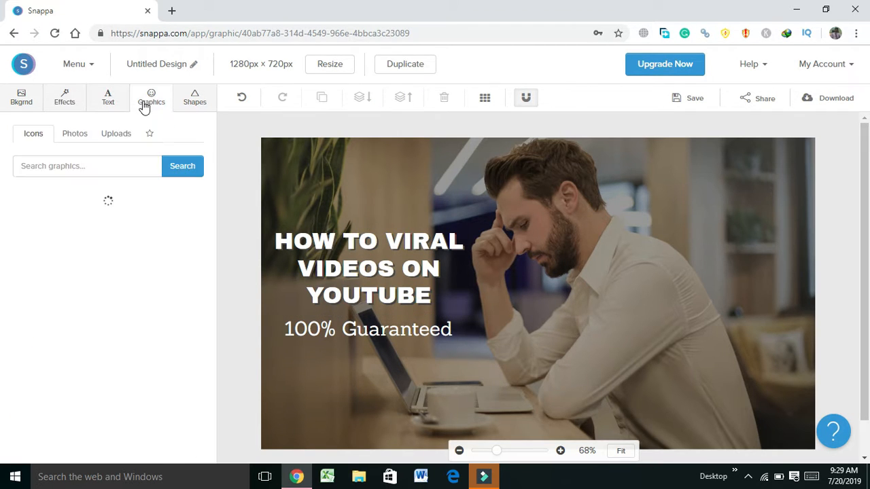
click(112, 167)
click(85, 196)
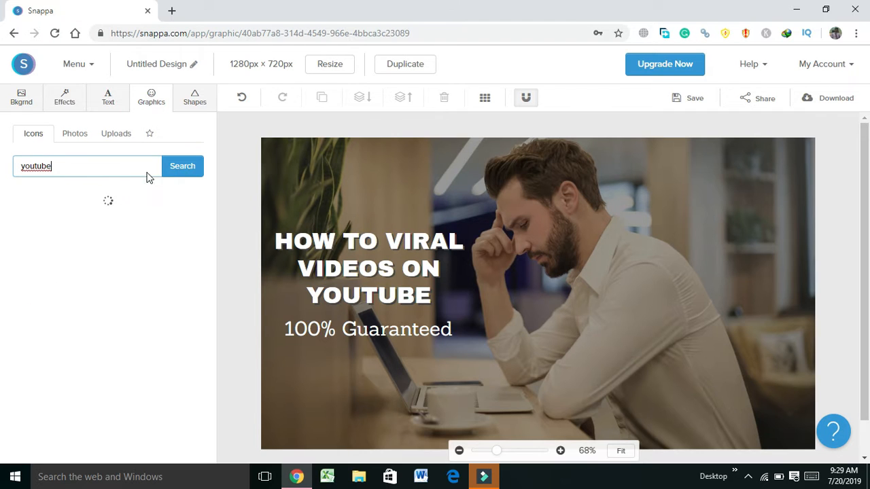
click(178, 172)
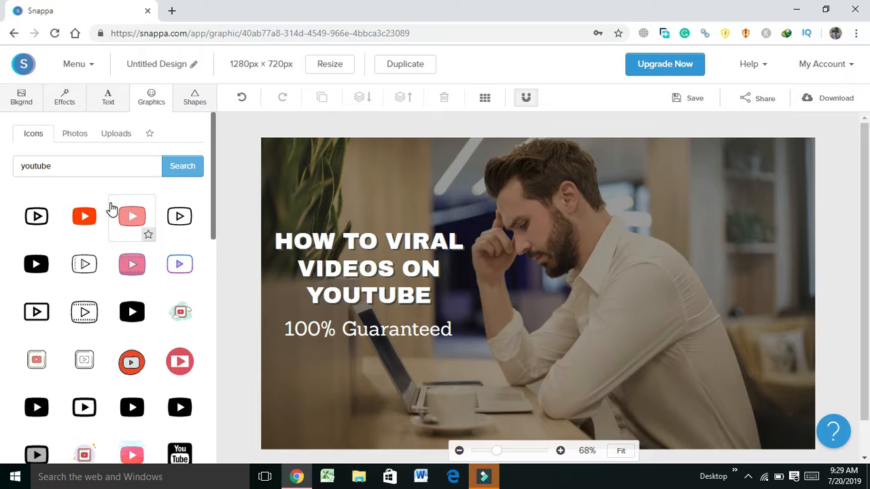
click(87, 218)
Shrink the YouTube icon and place it centred just above the heading
click(506, 279)
drag(477, 354, 524, 329)
drag(559, 280, 357, 202)
drag(328, 228, 321, 233)
drag(358, 196, 357, 196)
click(424, 192)
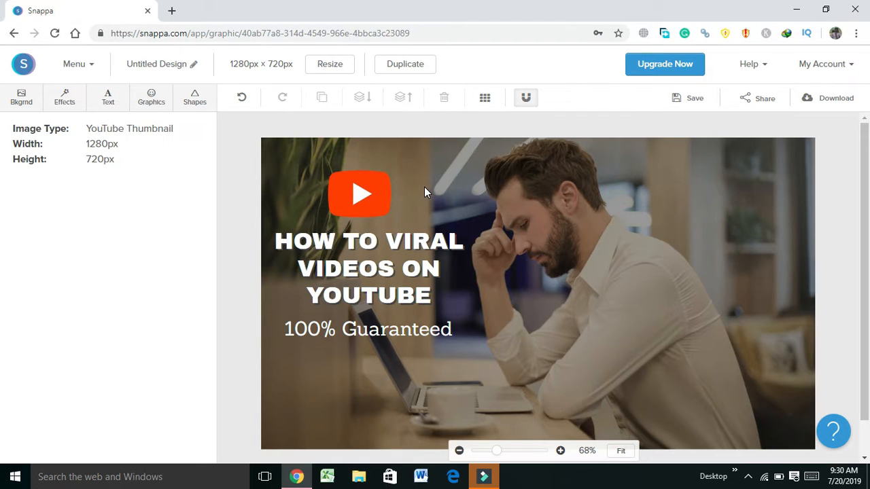
click(373, 195)
drag(375, 193, 380, 192)
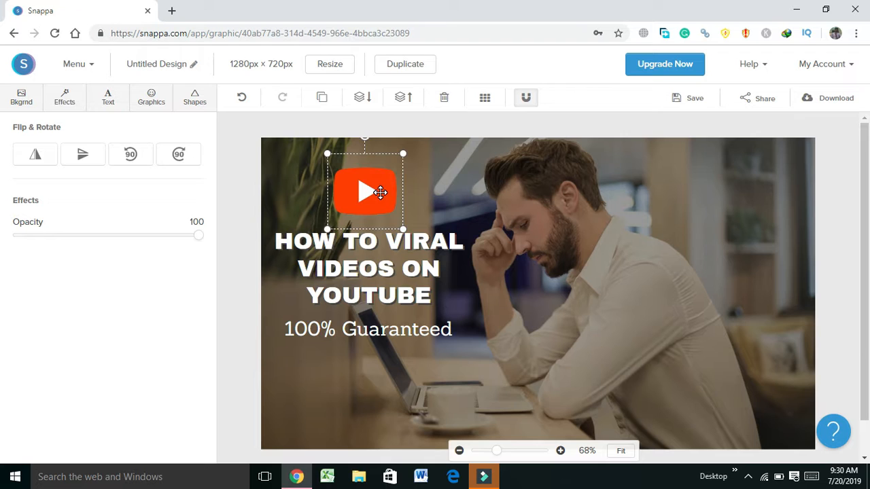
click(424, 193)
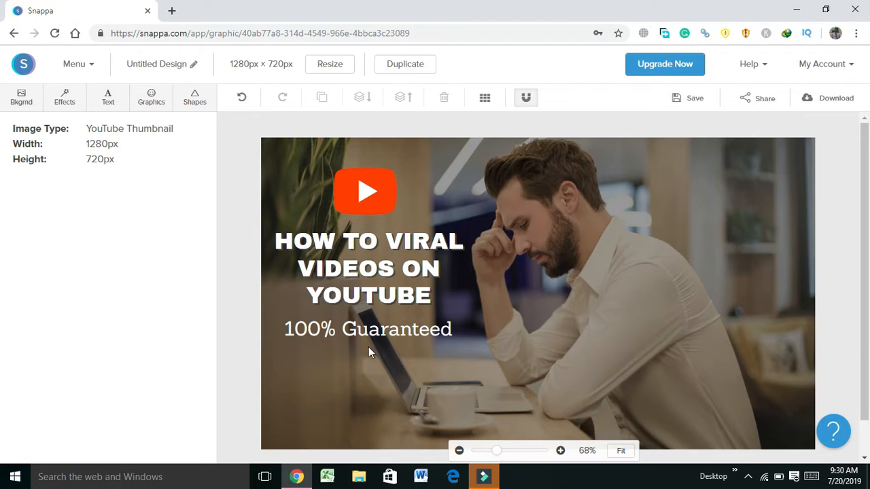
Search the icon library for "thumbs uup" and insert the yellow thumbs-up icon with the purple cuff
click(151, 95)
click(96, 159)
text(t)
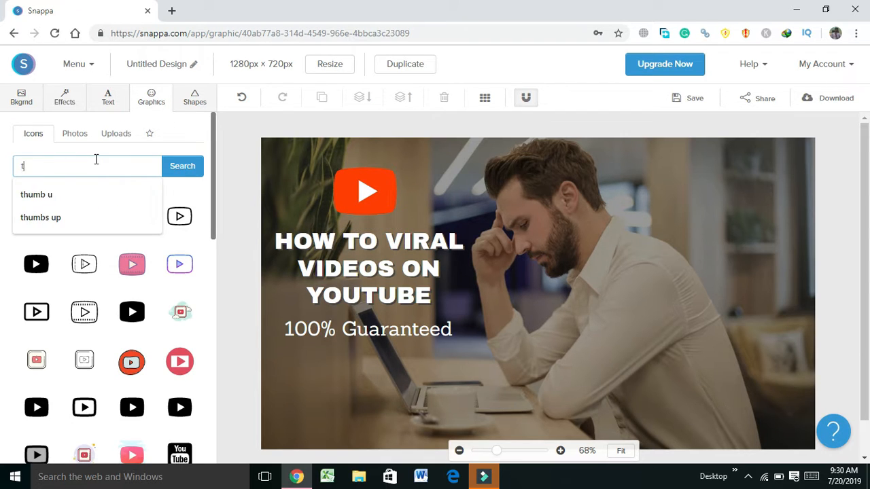
text(humbs )
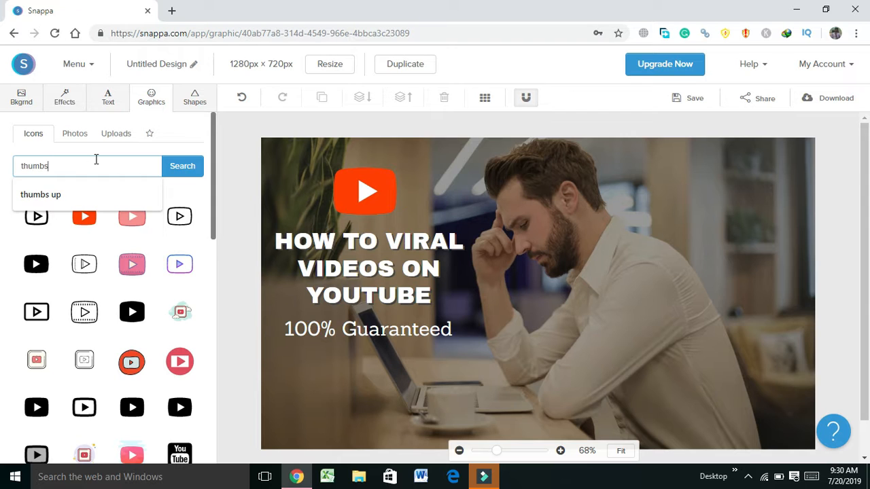
text(uup)
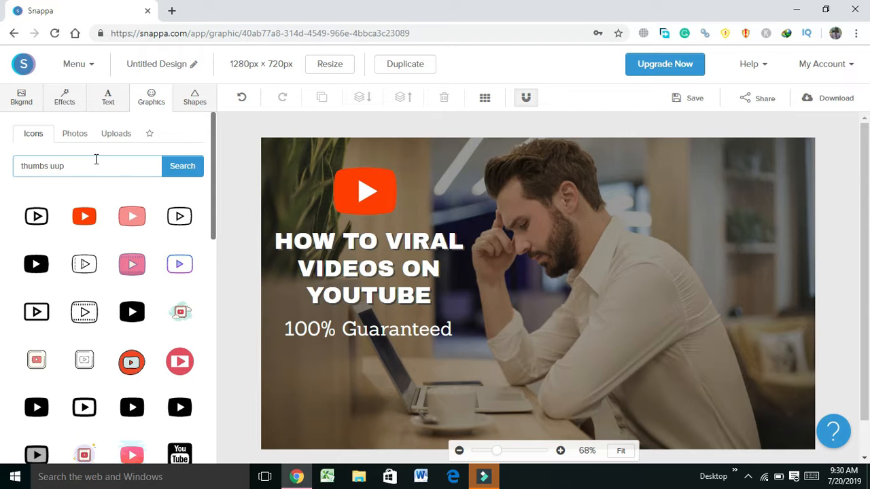
key(Return)
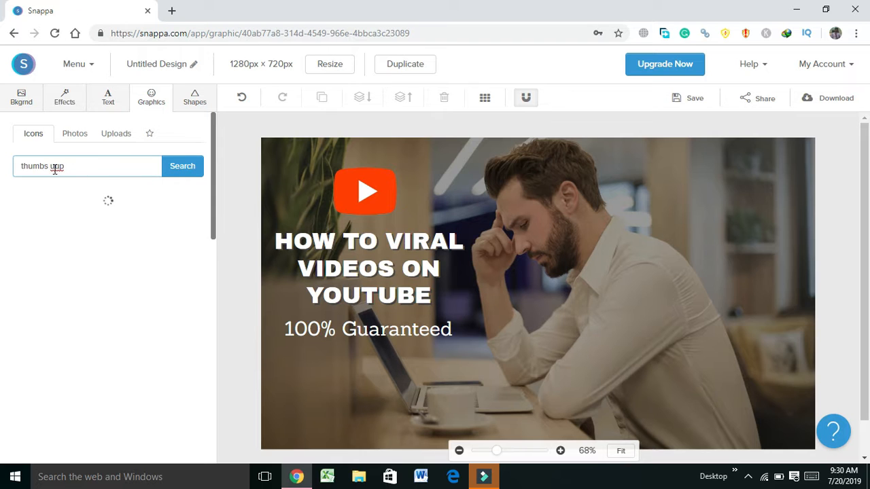
click(131, 216)
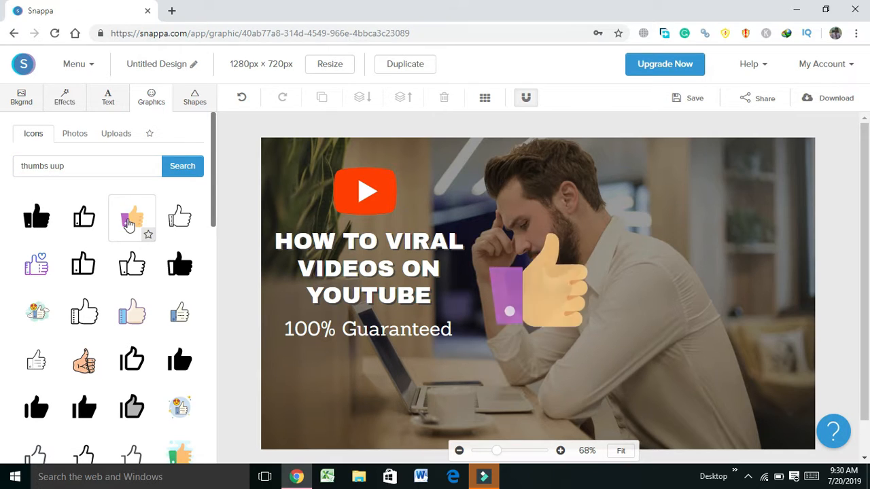
Shrink the thumbs-up icon to a small size and place it centred just beneath the "100% Guaranteed" subheading
click(529, 310)
drag(475, 356, 515, 314)
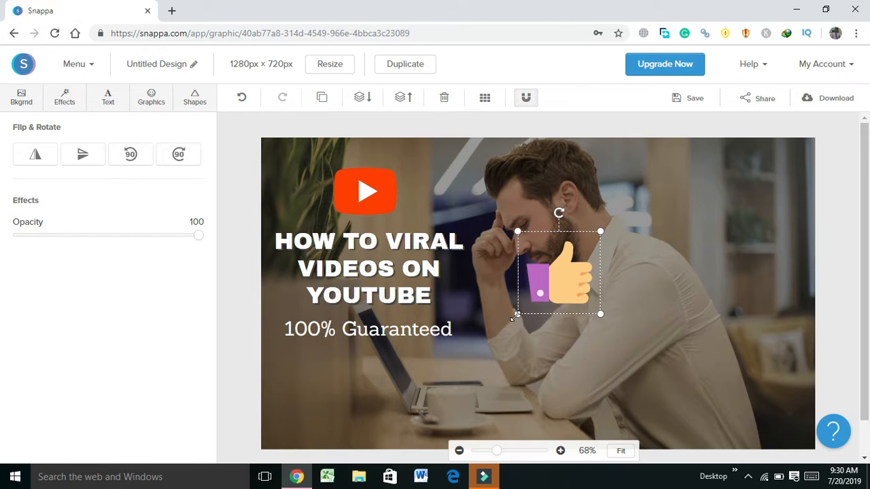
drag(549, 285, 350, 381)
drag(321, 405, 360, 362)
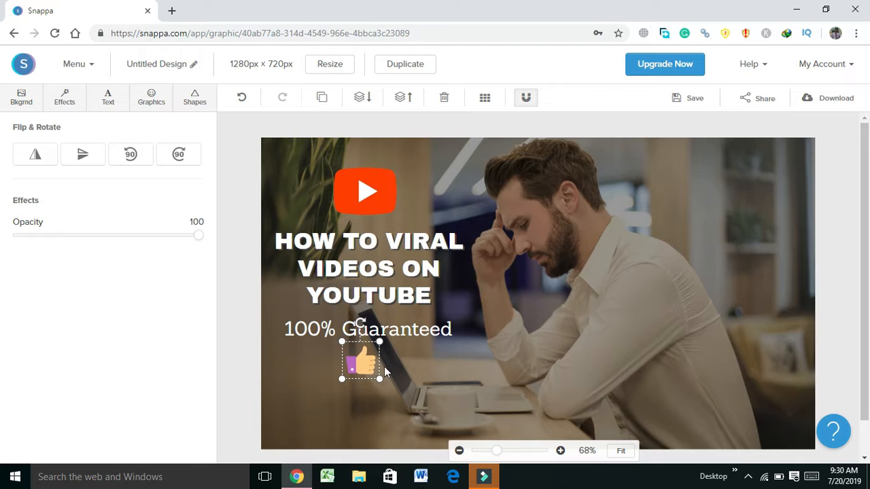
click(394, 371)
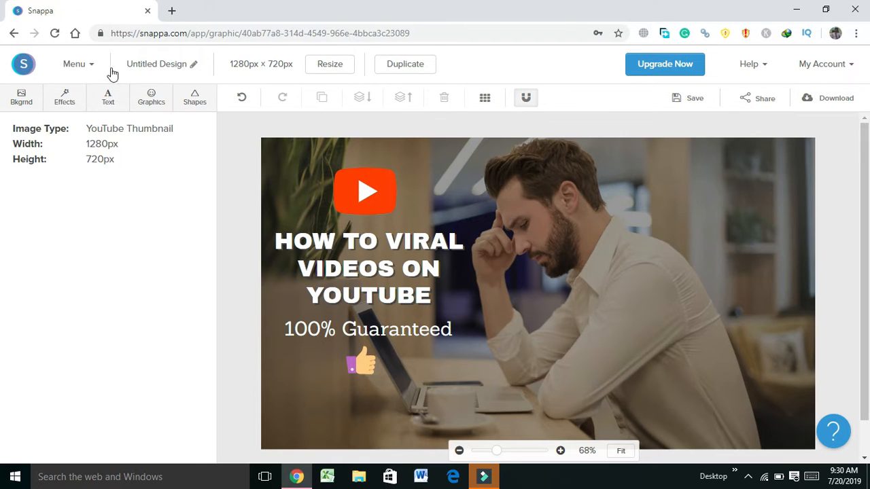
Add a body text box to the thumbnail and set its text colour to white (#ffffff)
click(108, 97)
click(132, 239)
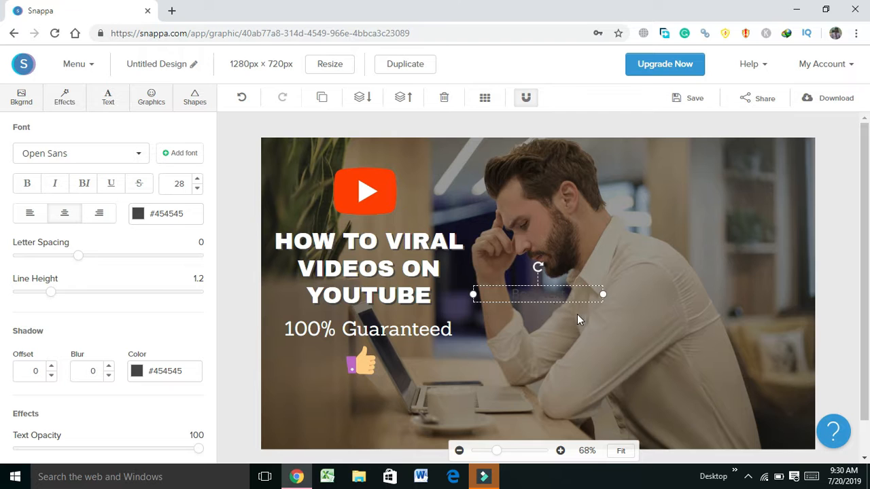
double_click(543, 293)
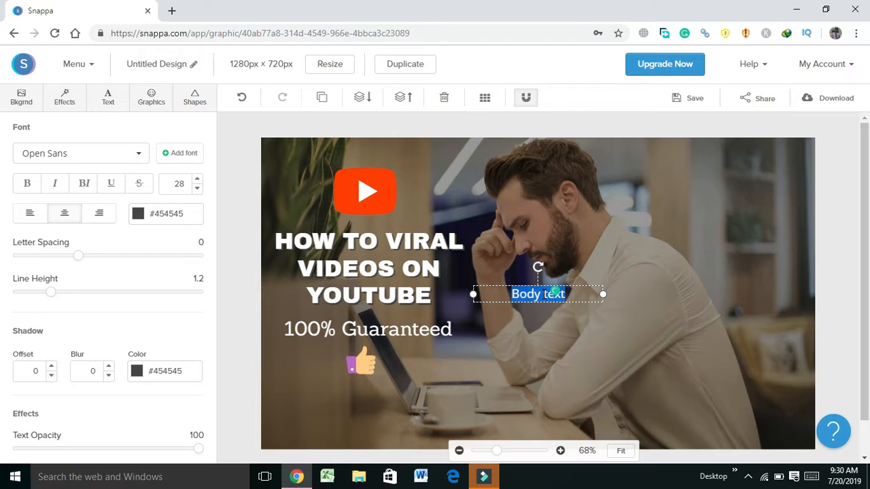
click(139, 216)
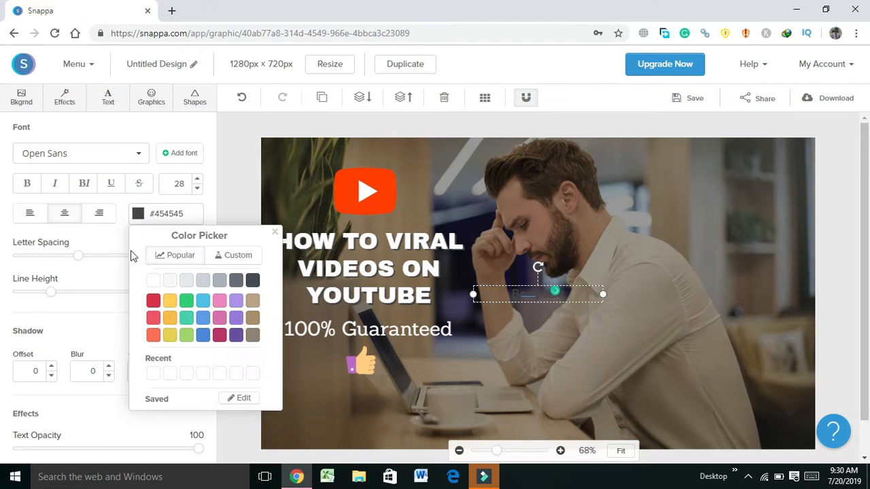
click(153, 280)
click(529, 328)
Place the body text diagonally, sloping downward, across the thumbnail's lower-left corner and replace its wording with "MORE VIEWS"
drag(526, 294, 295, 408)
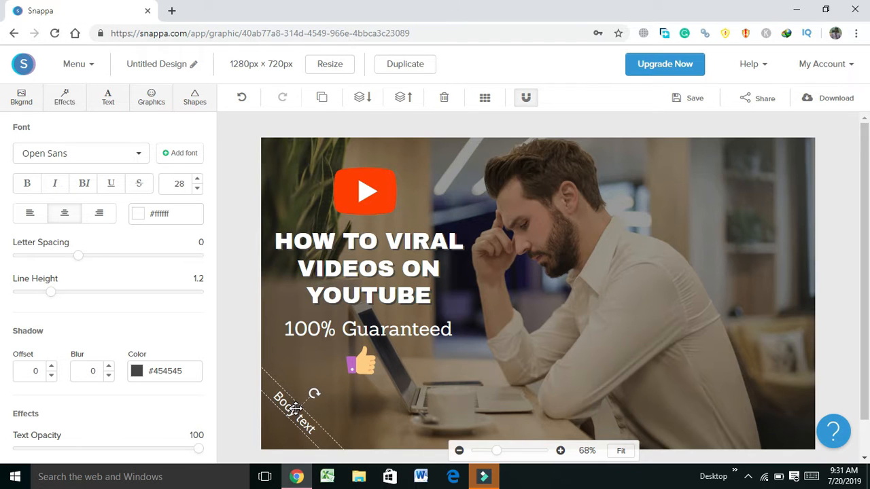
double_click(299, 413)
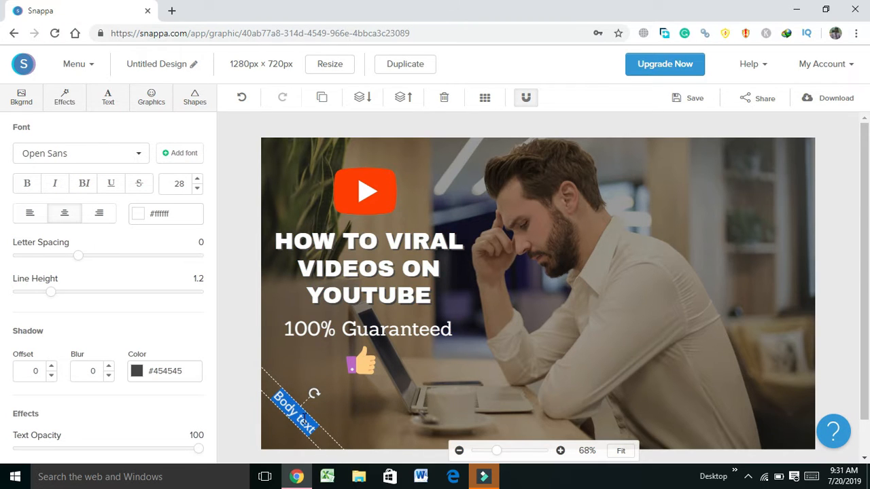
text(MORE VIEWS)
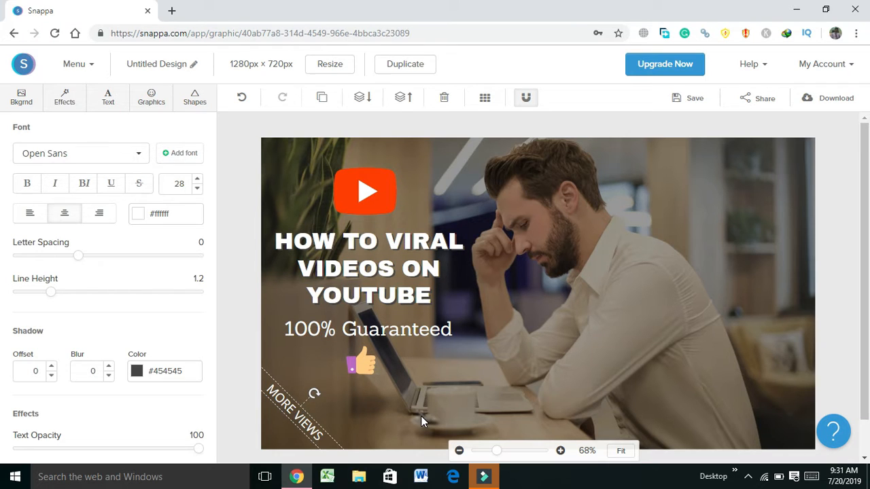
click(421, 415)
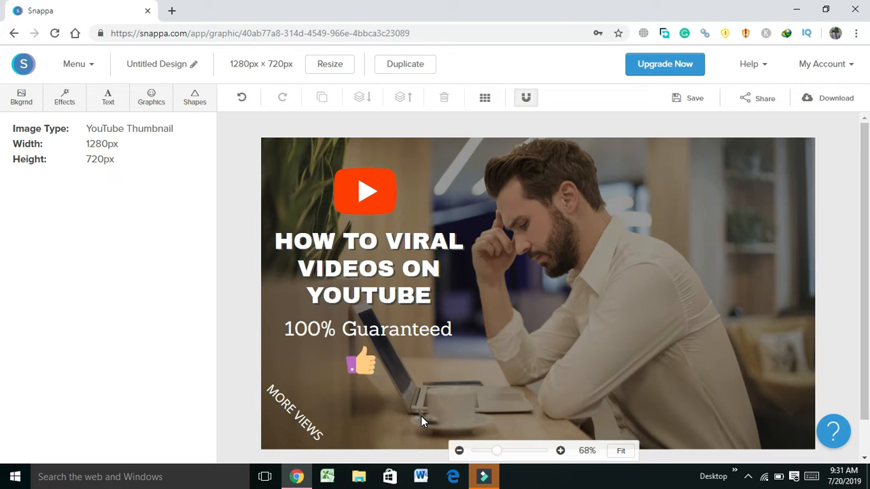
Add a second body text box over the man's shirt and colour its text white (#ffffff)
click(110, 102)
click(119, 227)
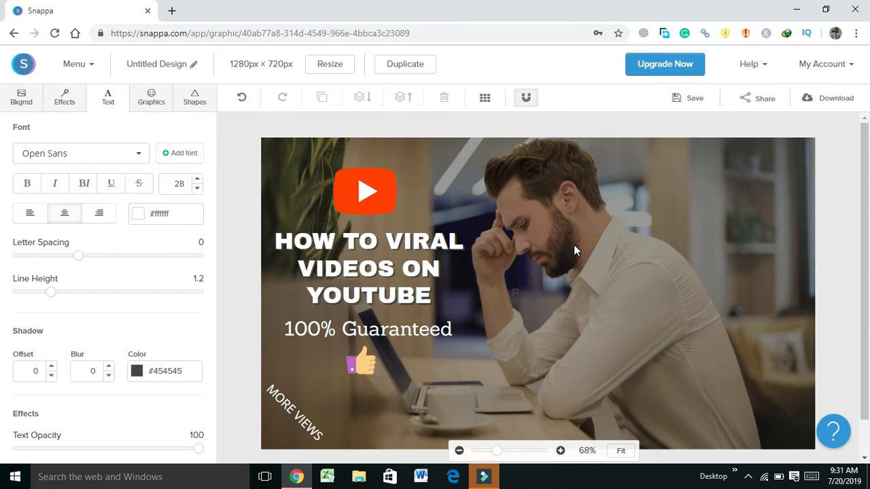
drag(544, 293, 624, 310)
double_click(624, 310)
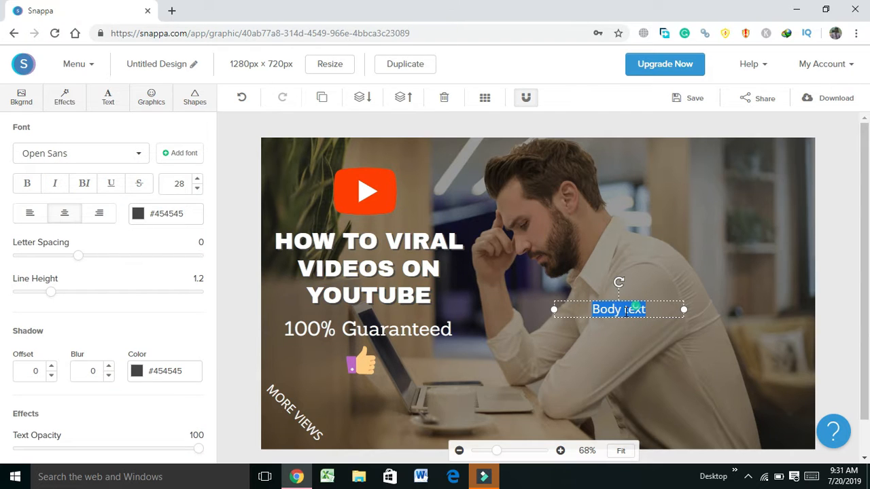
click(138, 215)
click(153, 281)
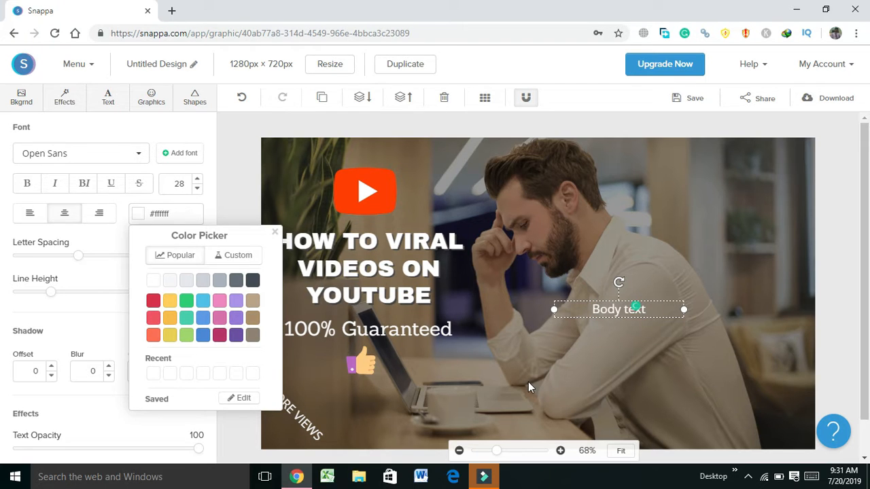
click(528, 382)
Place the second body text diagonally, sloping upward, across the thumbnail's lower-right corner and replace its wording with "EASY STEPS"
drag(633, 309, 780, 405)
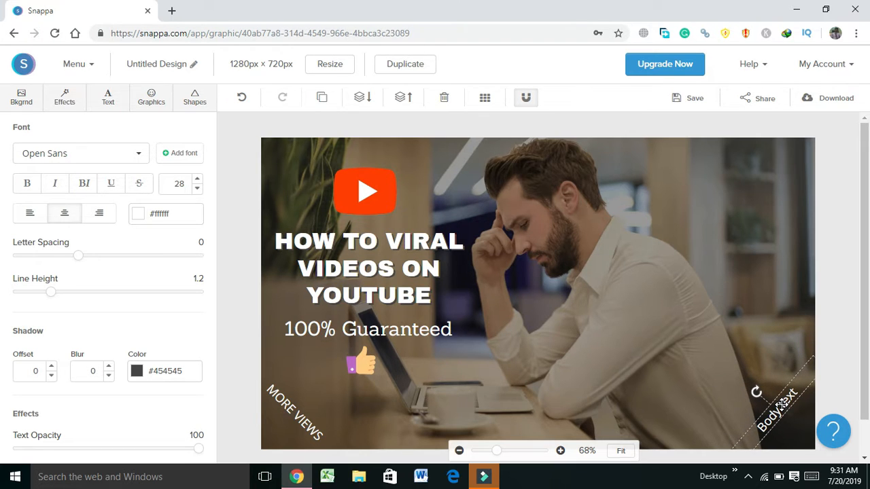
double_click(780, 404)
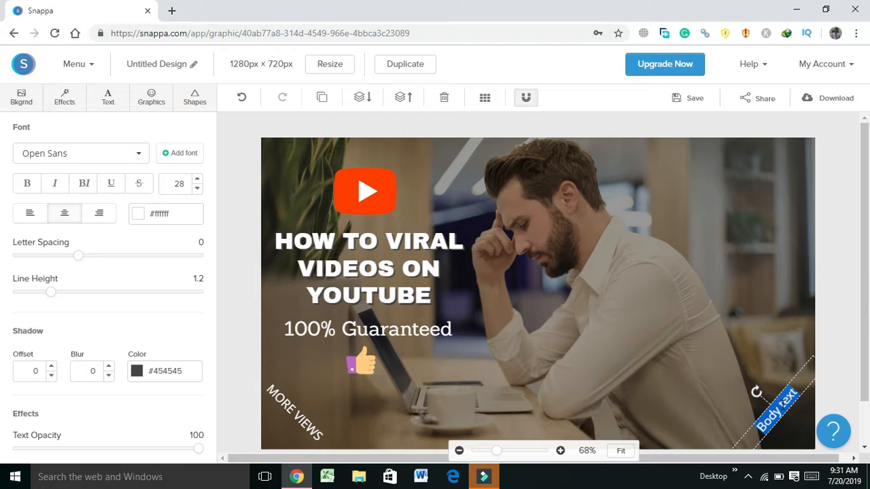
text(EASY)
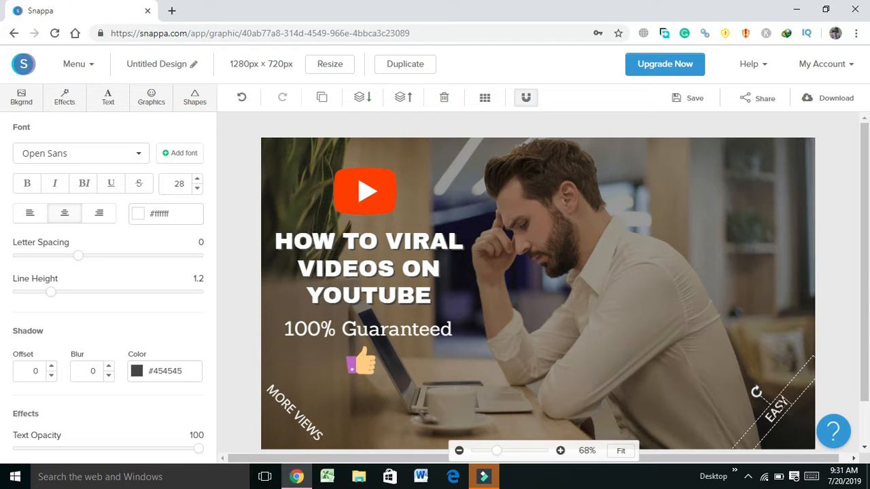
text( STEPS)
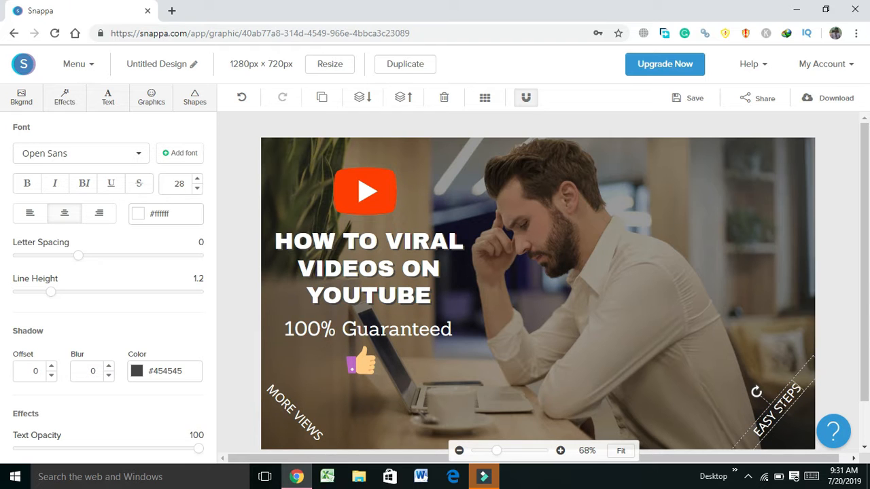
click(779, 279)
Download the finished thumbnail as a High-res PNG without a transparent background
scroll(537, 291, down, 1)
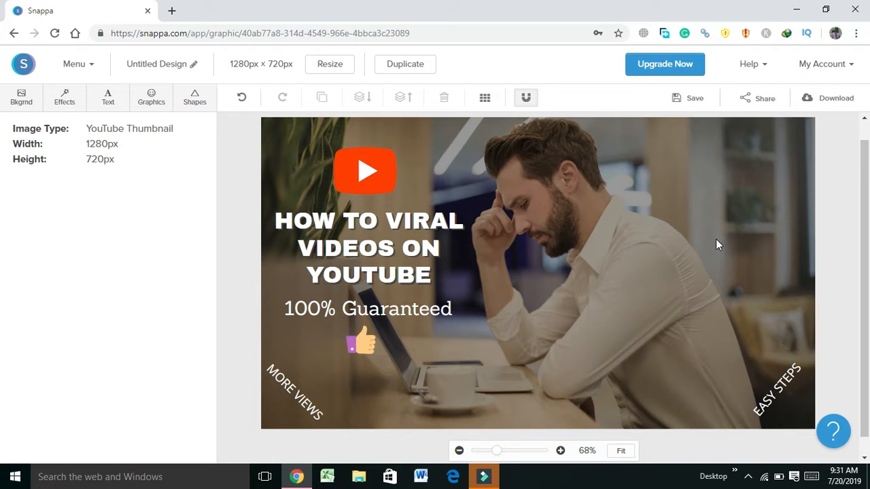
click(833, 108)
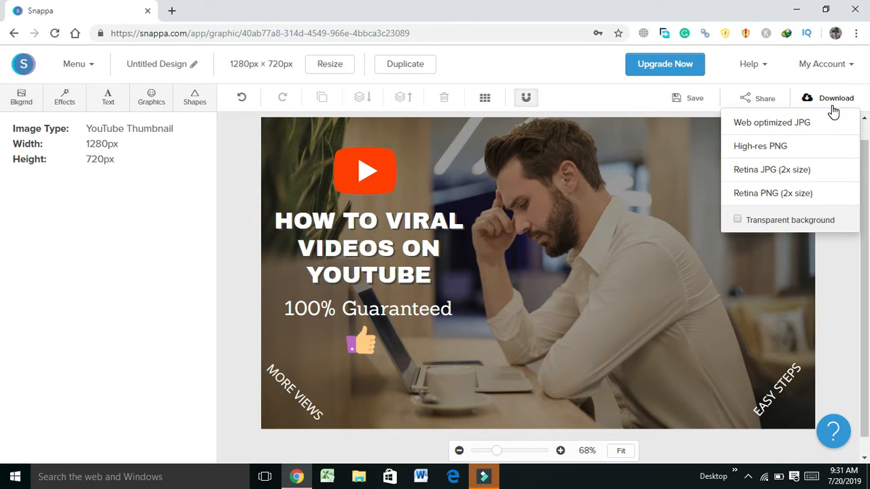
click(759, 151)
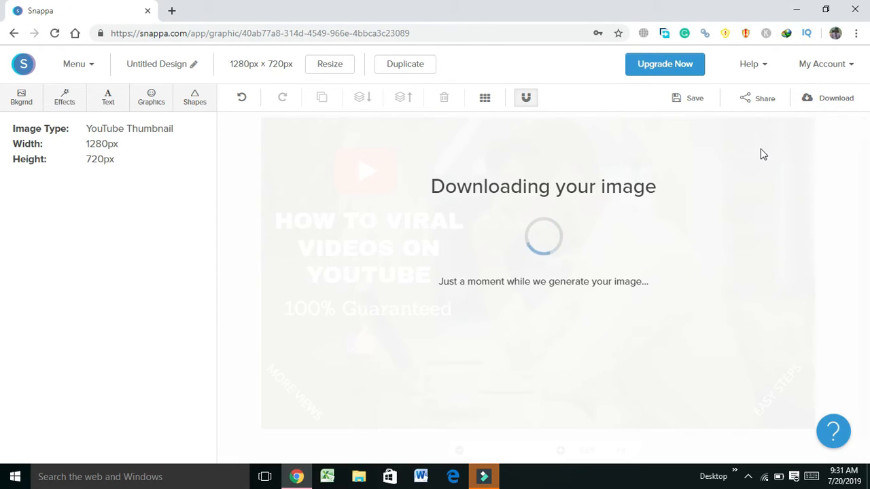